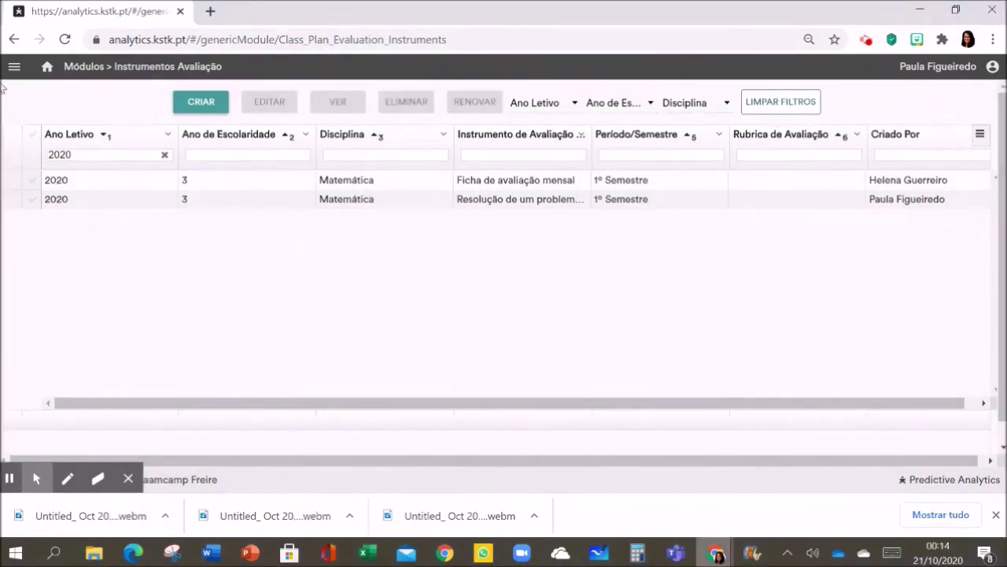
Start a new record in the Instrumentos Avaliação module with Ano Letivo 2020 and Ano de Escolaridade 3.
{"action": "left_click", "coordinate": [14, 66]}
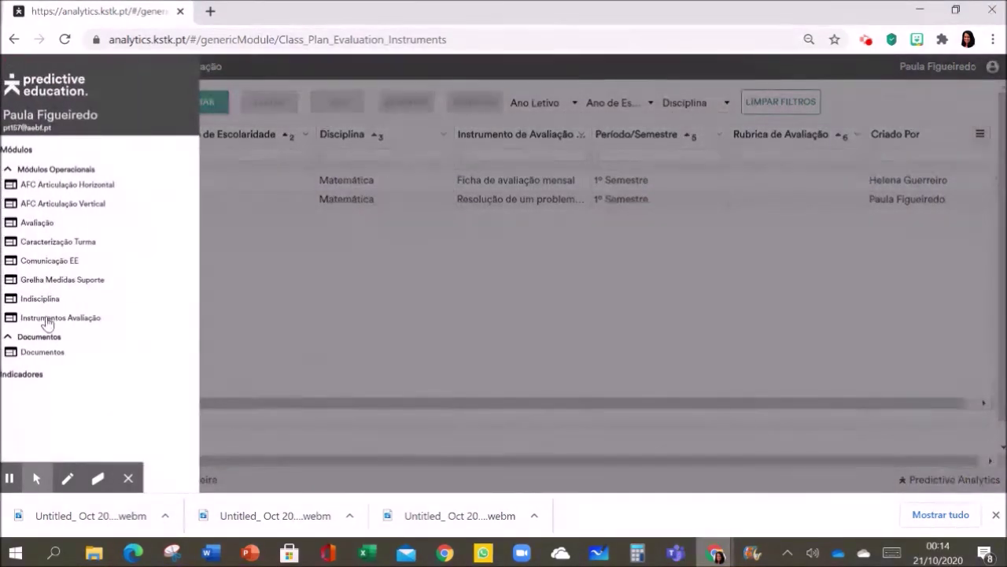
{"action": "left_click", "coordinate": [71, 317]}
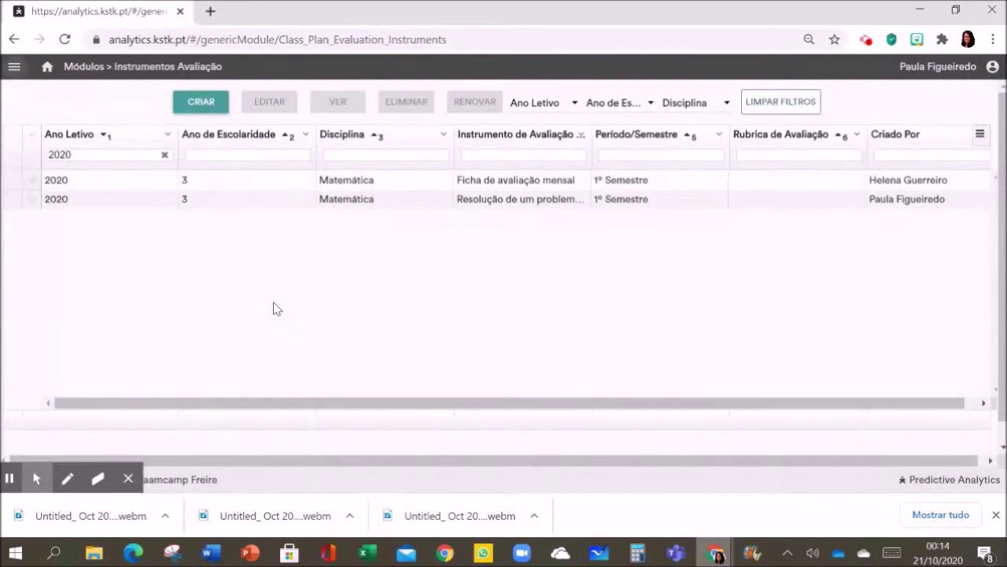
{"action": "left_click", "coordinate": [207, 103]}
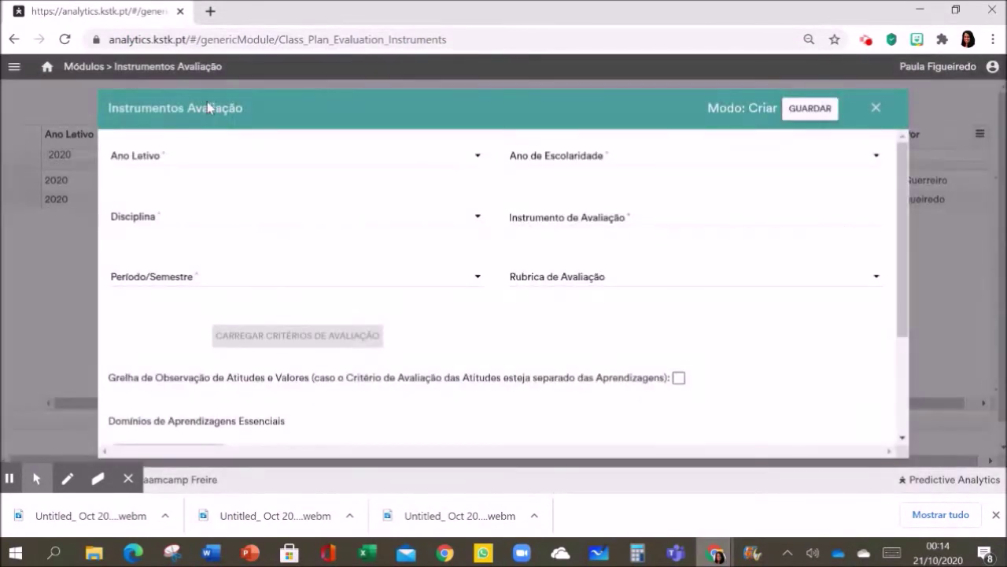
{"action": "left_click", "coordinate": [177, 164]}
{"action": "left_click", "coordinate": [173, 160]}
{"action": "left_click", "coordinate": [549, 158]}
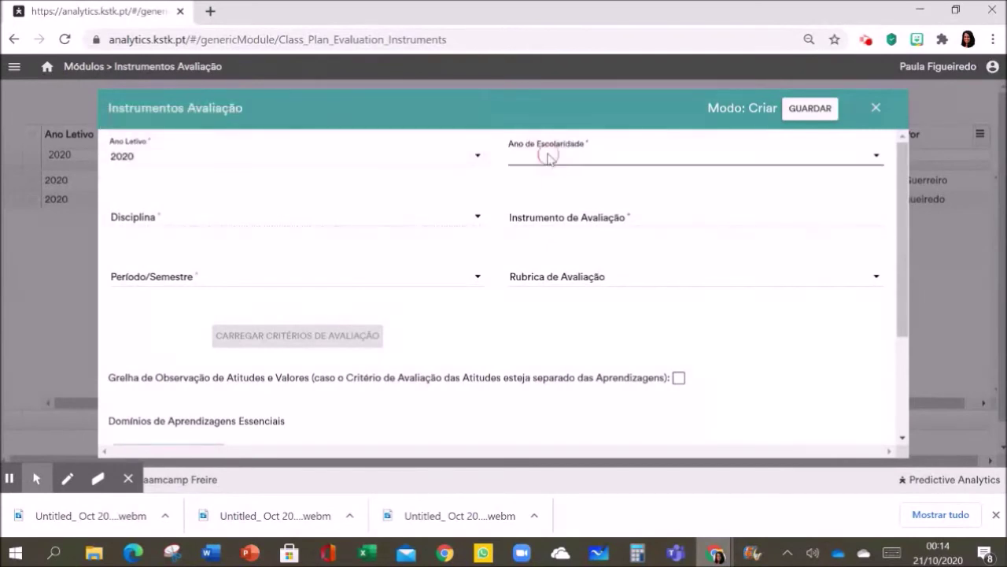
{"action": "left_click", "coordinate": [546, 162]}
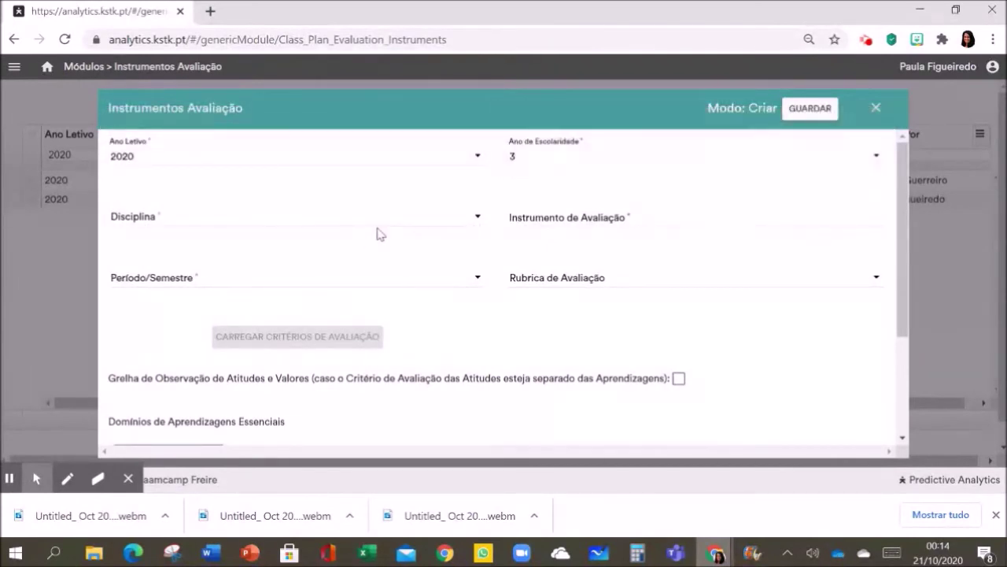
Set the instrument's Disciplina to Matemática and its Período/Semestre to 1º Semestre.
{"action": "left_click", "coordinate": [229, 226]}
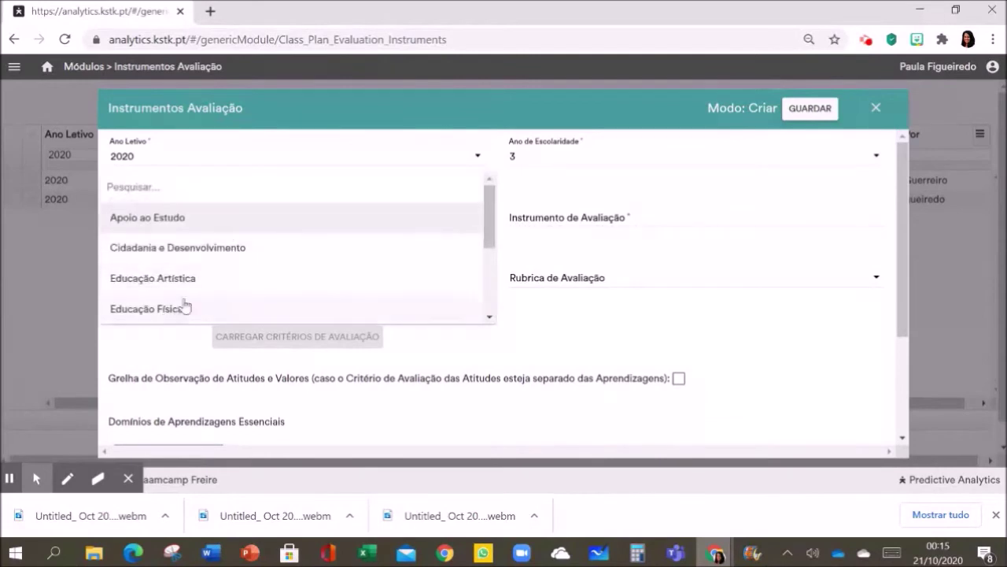
{"action": "scroll", "coordinate": [176, 315], "scroll_direction": "down", "scroll_amount": 5}
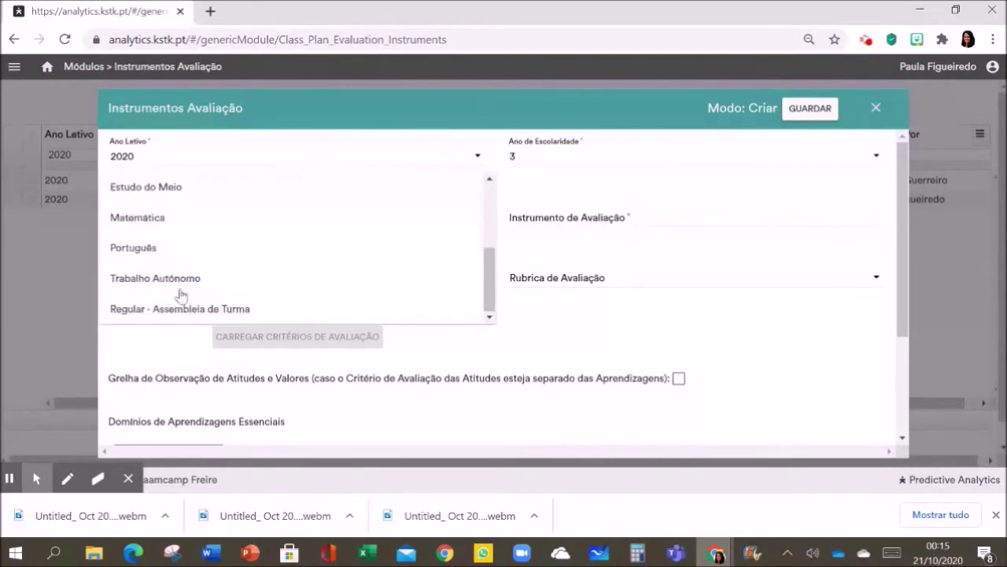
{"action": "left_click", "coordinate": [151, 228]}
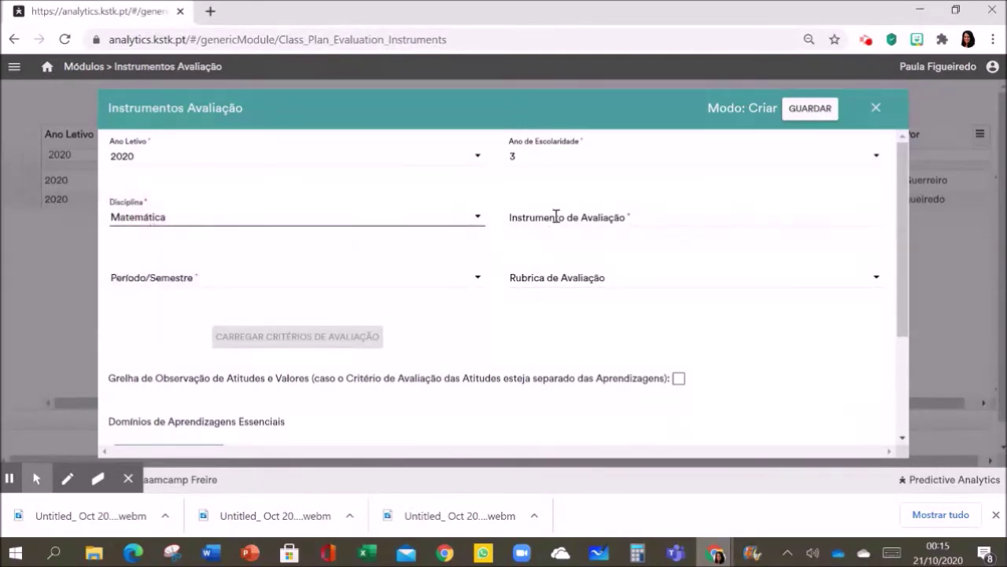
{"action": "left_click", "coordinate": [218, 285]}
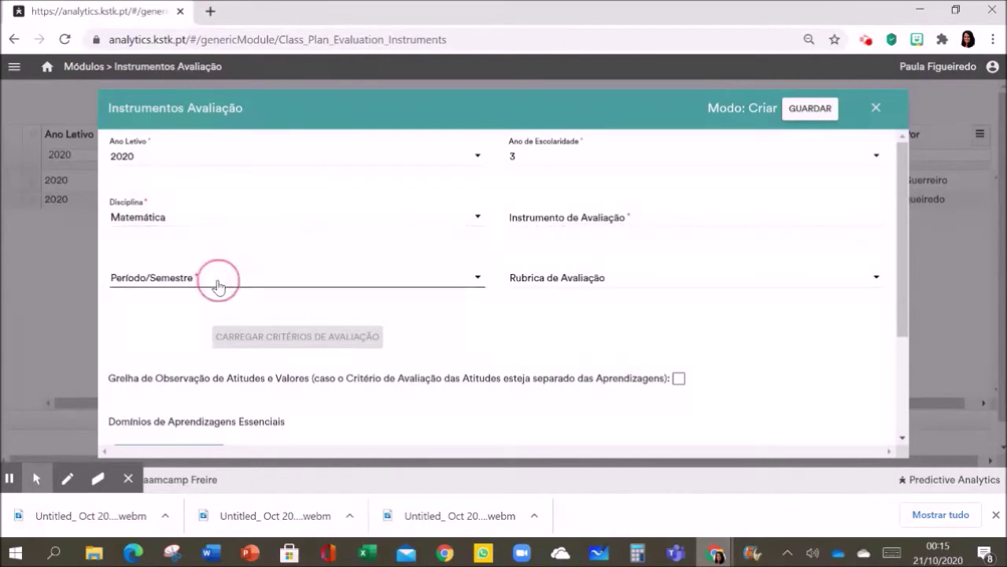
{"action": "left_click", "coordinate": [140, 310]}
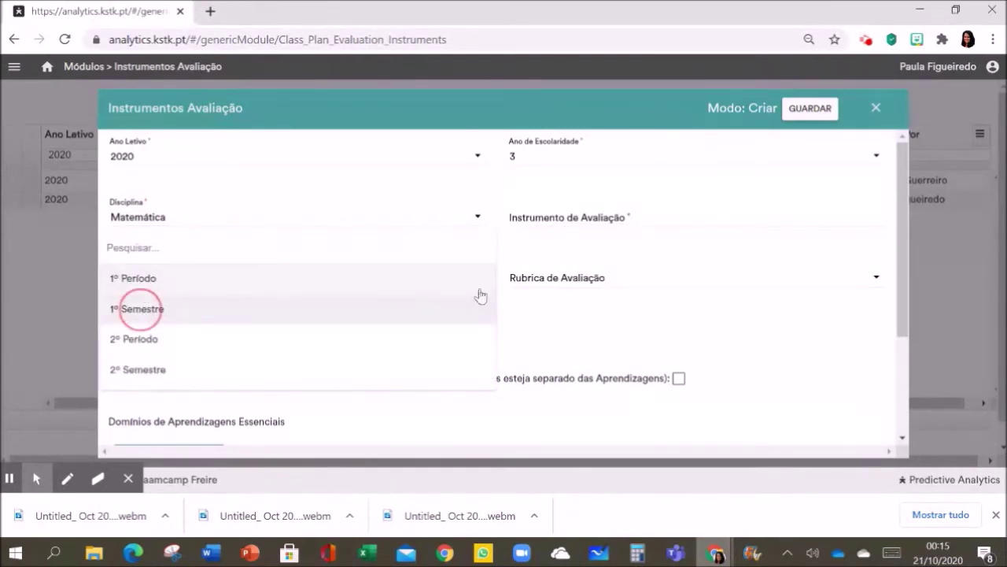
Add Comunicação and Conhecimentos e Procedimentos as the instrument's Domínios de Aprendizagens Essenciais.
{"action": "scroll", "coordinate": [463, 303], "scroll_direction": "down", "scroll_amount": 2}
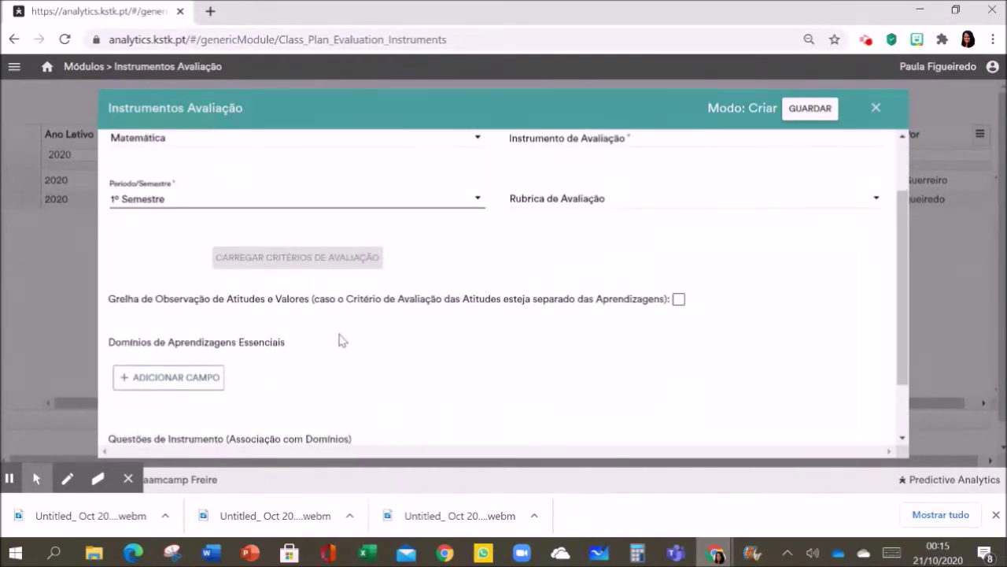
{"action": "left_click", "coordinate": [183, 380]}
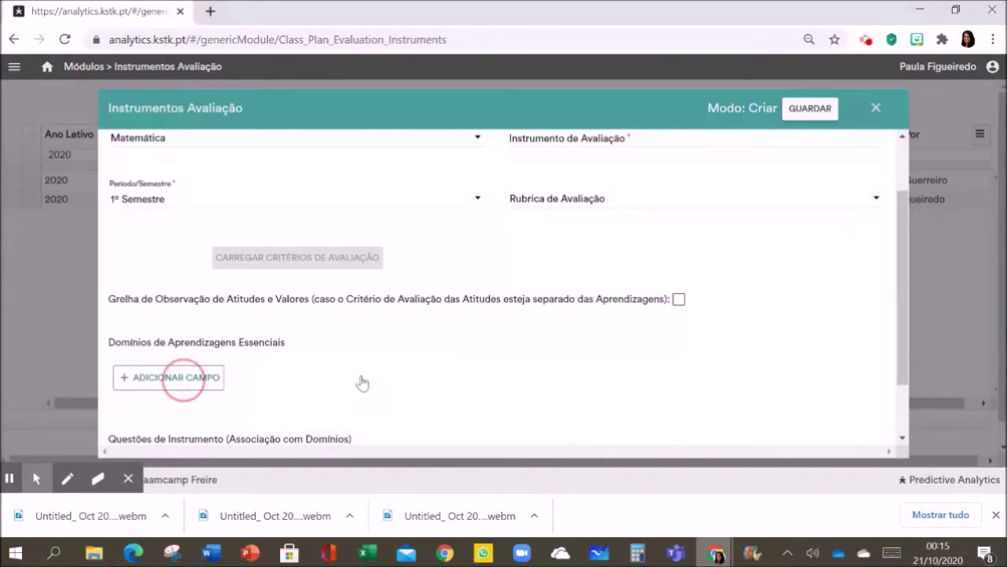
{"action": "left_click", "coordinate": [223, 284]}
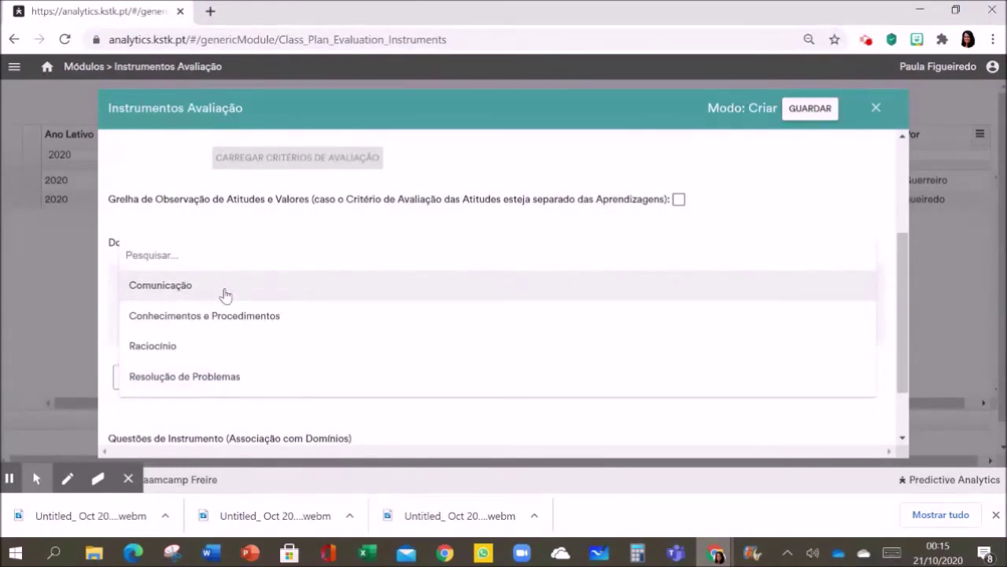
{"action": "left_click", "coordinate": [225, 295]}
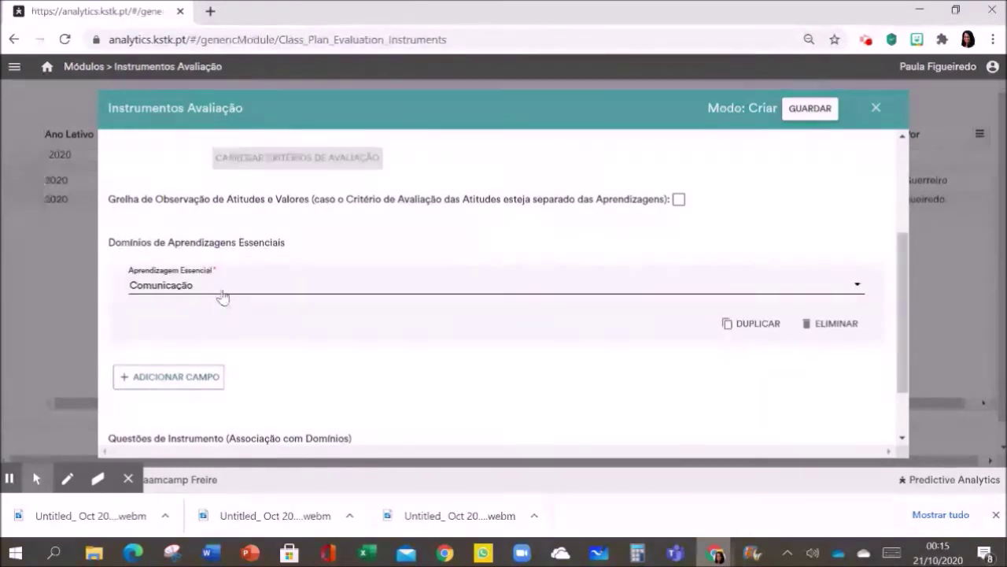
{"action": "left_click", "coordinate": [180, 376]}
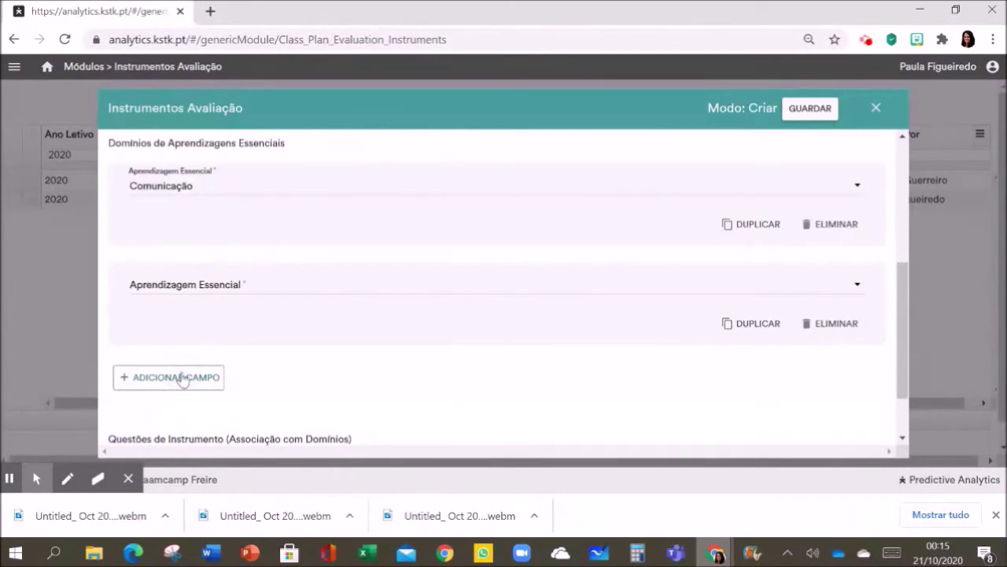
{"action": "left_click", "coordinate": [210, 289]}
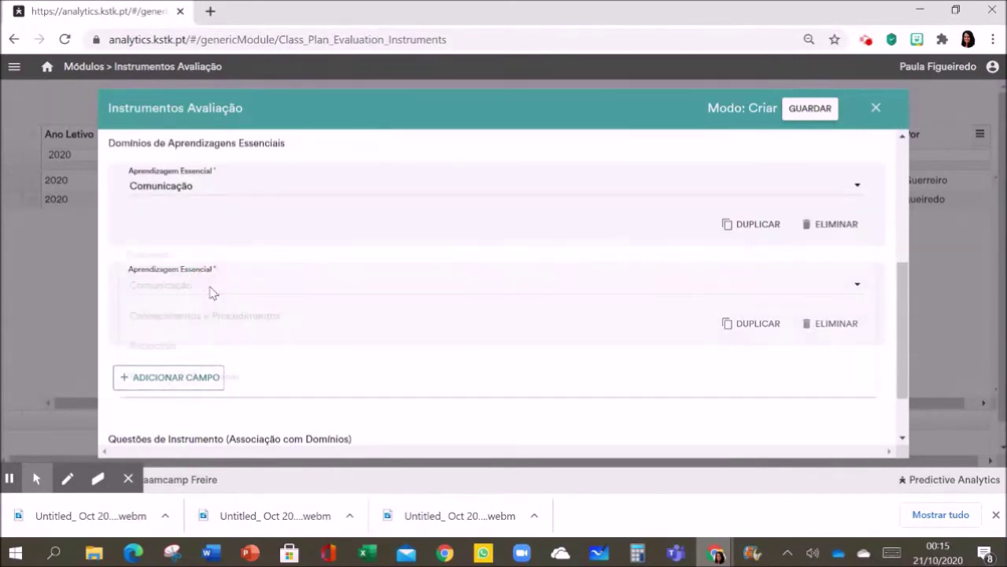
{"action": "left_click", "coordinate": [211, 319]}
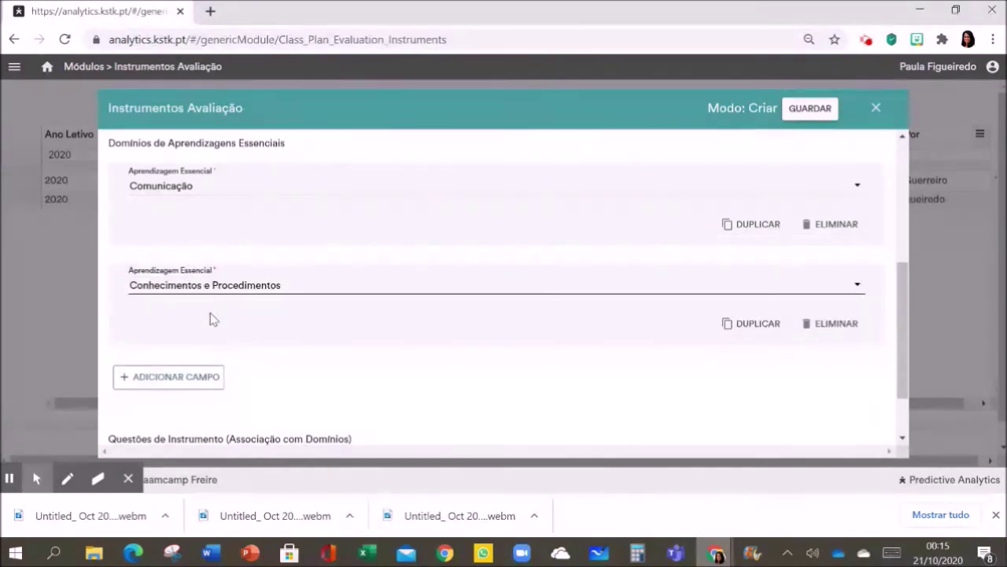
Add instrument question Q1 for the domain Conhecimentos e Procedimentos with a Ponderação of 50.
{"action": "scroll", "coordinate": [362, 373], "scroll_direction": "down", "scroll_amount": 1}
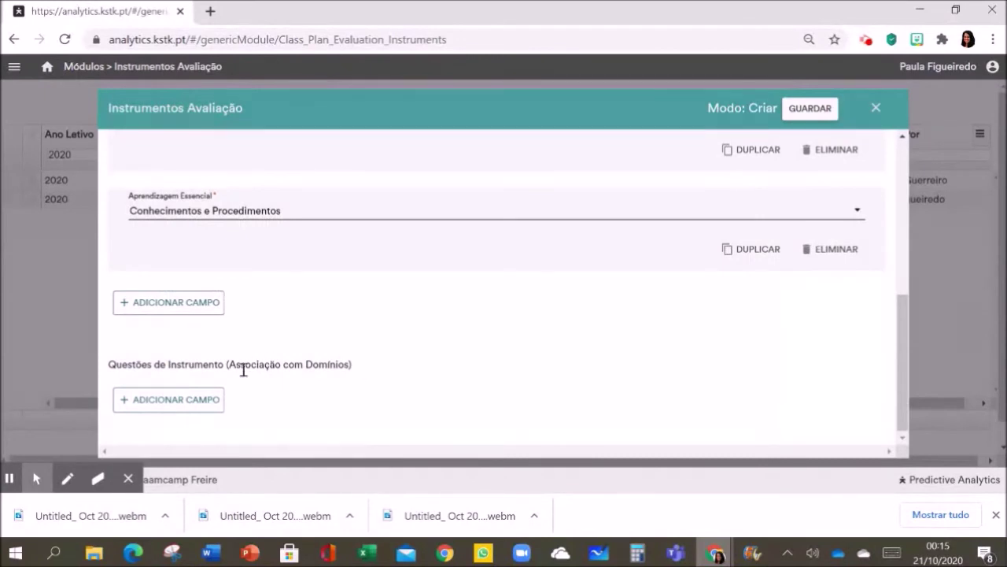
{"action": "left_click", "coordinate": [196, 412]}
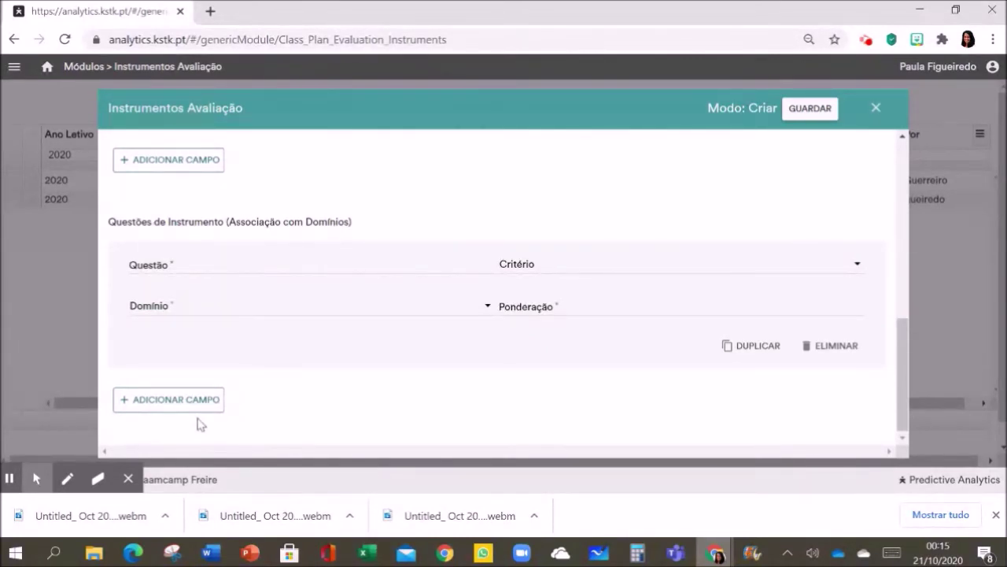
{"action": "left_click", "coordinate": [239, 266]}
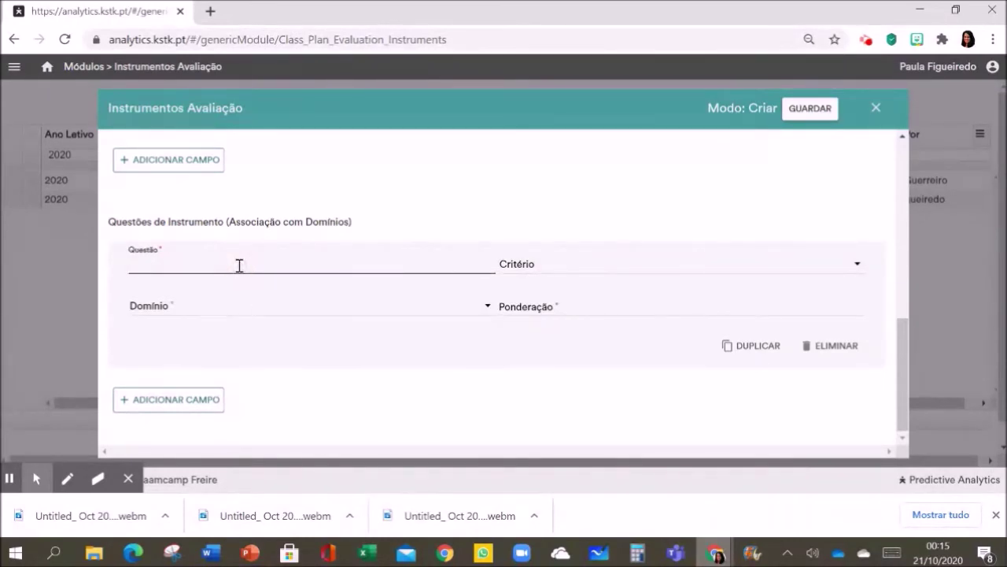
{"action": "type", "text": "Q1"}
{"action": "left_click", "coordinate": [228, 309]}
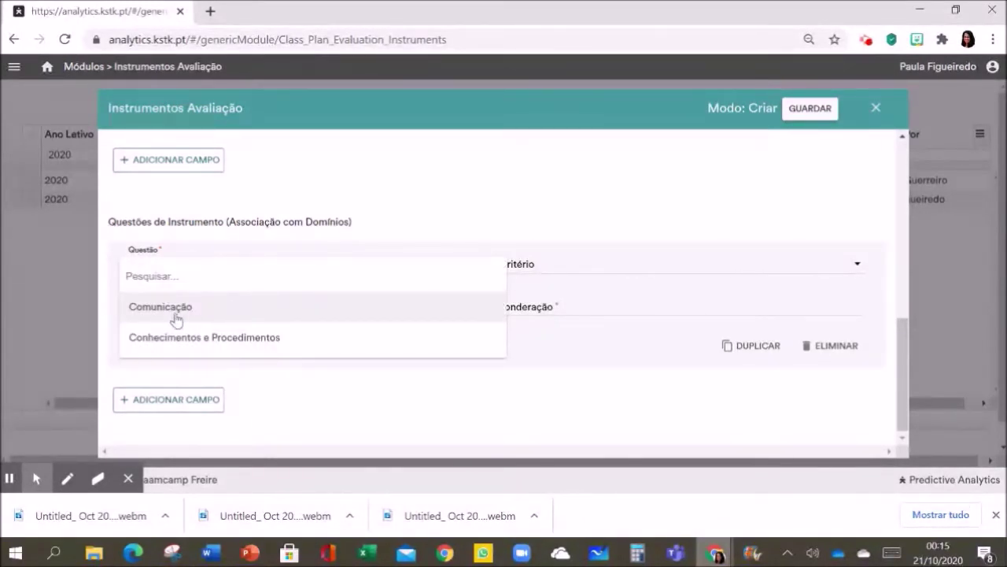
{"action": "left_click", "coordinate": [191, 341]}
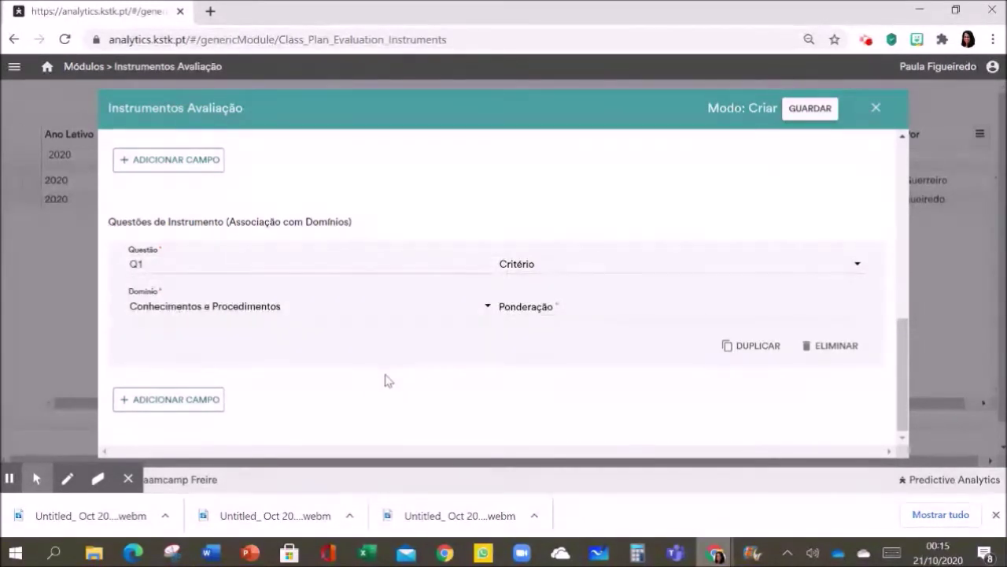
{"action": "left_click", "coordinate": [538, 313]}
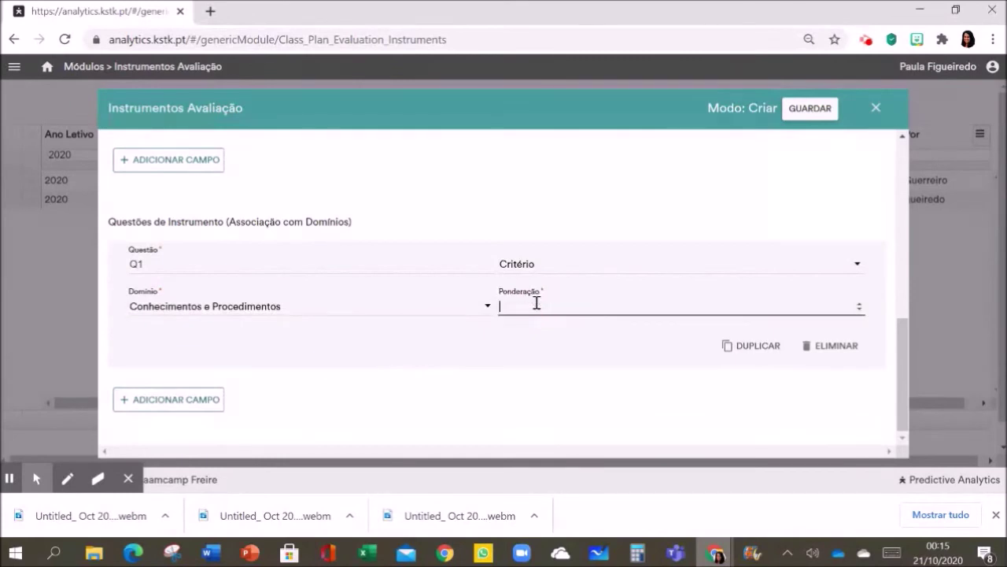
{"action": "type", "text": "50"}
Add a second Q1 question entry for the domain Comunicação with a Ponderação of 100.
{"action": "left_click", "coordinate": [202, 402]}
{"action": "left_click", "coordinate": [167, 262]}
{"action": "type", "text": "Q1"}
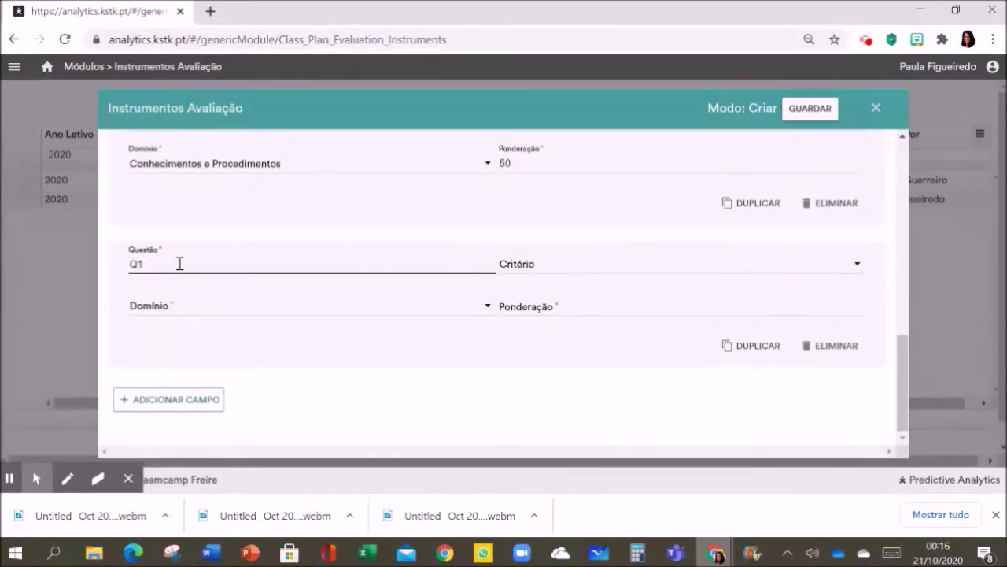
{"action": "left_click", "coordinate": [200, 307]}
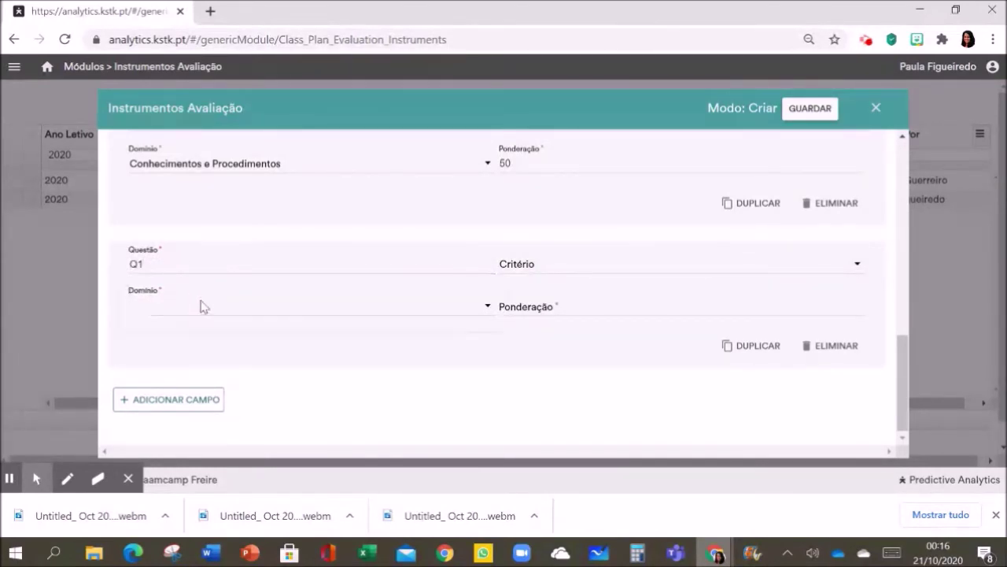
{"action": "left_click", "coordinate": [202, 309]}
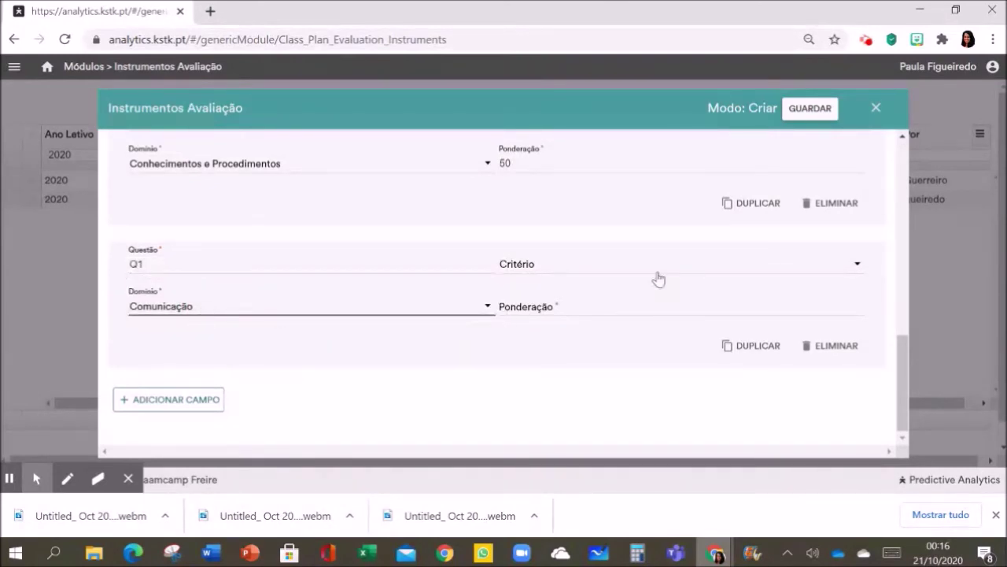
{"action": "left_click", "coordinate": [582, 308]}
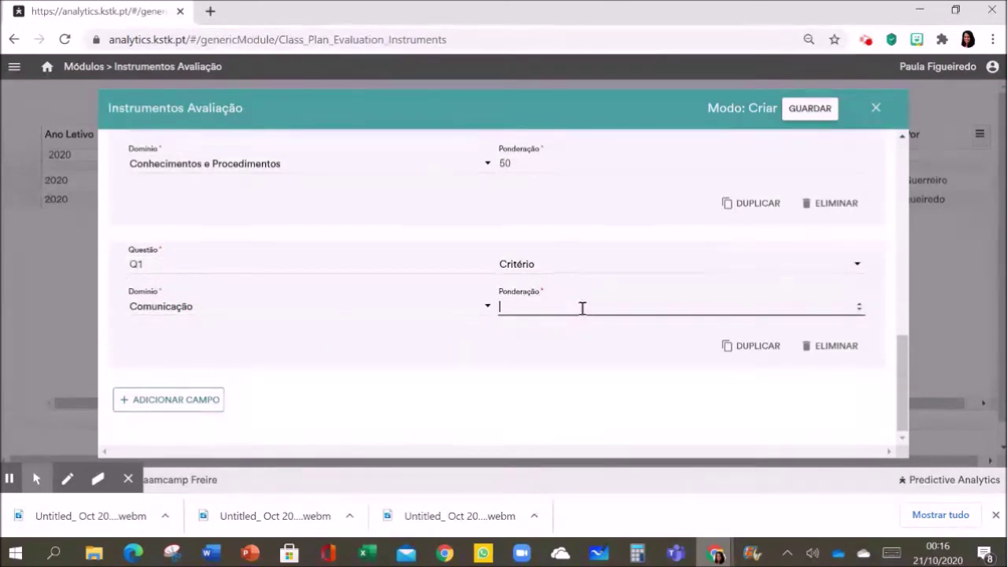
{"action": "type", "text": "100"}
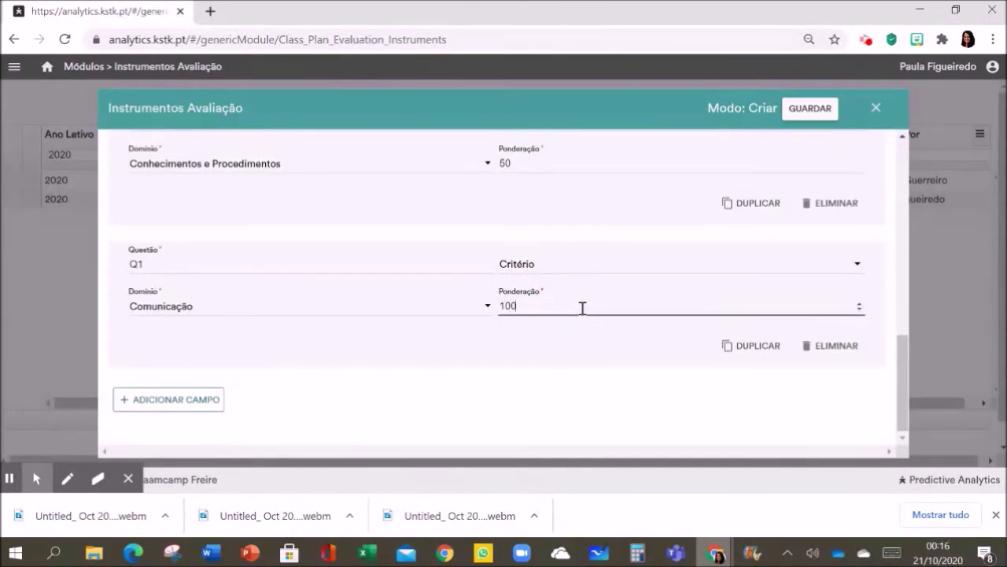
Add question Q2 for the domain Conhecimentos e Procedimentos with a Ponderação of 25.
{"action": "left_click", "coordinate": [184, 400]}
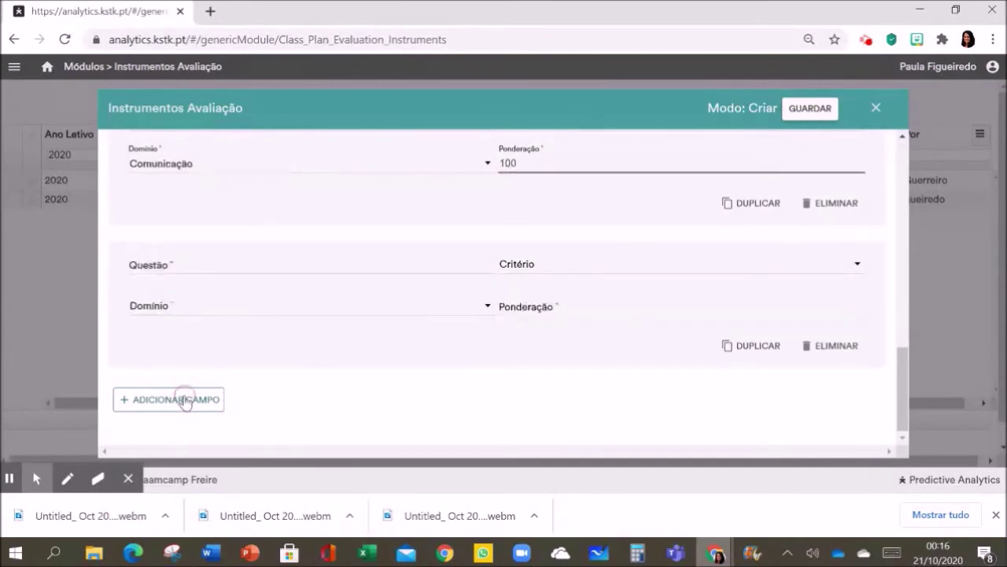
{"action": "left_click", "coordinate": [167, 262]}
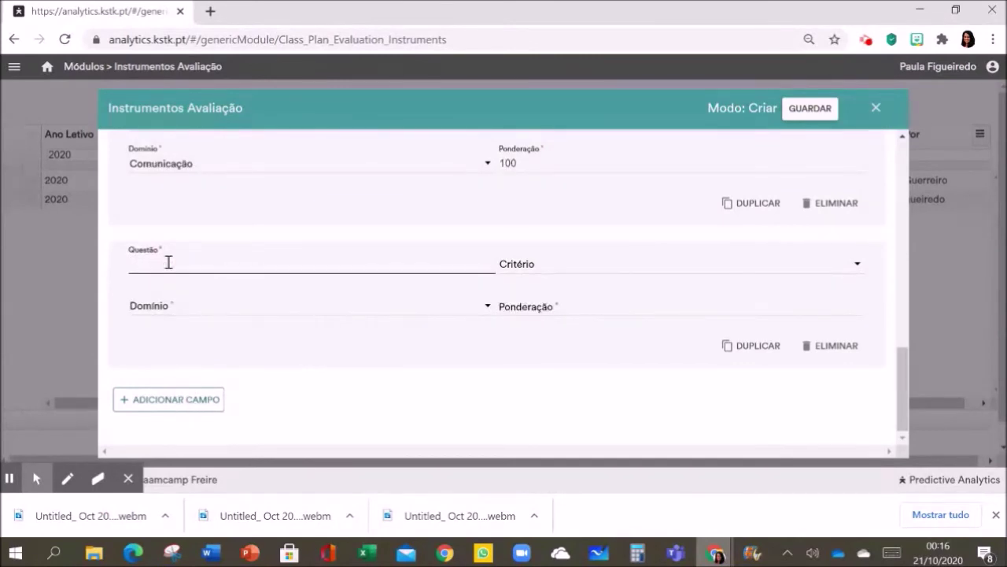
{"action": "type", "text": "Q2"}
{"action": "left_click", "coordinate": [163, 311]}
{"action": "left_click", "coordinate": [162, 310]}
{"action": "left_click", "coordinate": [159, 349]}
{"action": "left_click", "coordinate": [568, 306]}
{"action": "type", "text": "25"}
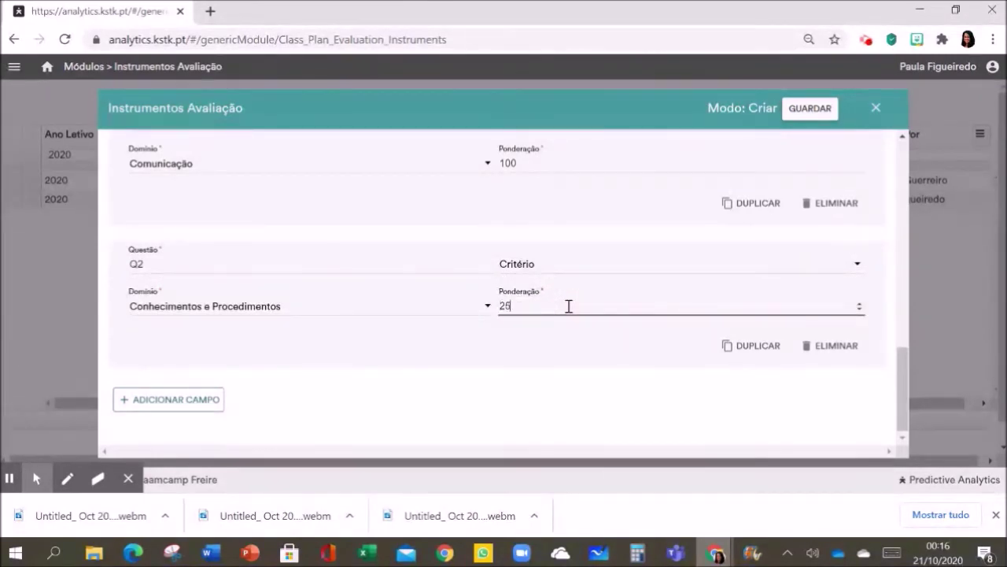
Add question Q3 for the domain Conhecimentos e Procedimentos with a Ponderação of 25.
{"action": "left_click", "coordinate": [197, 402]}
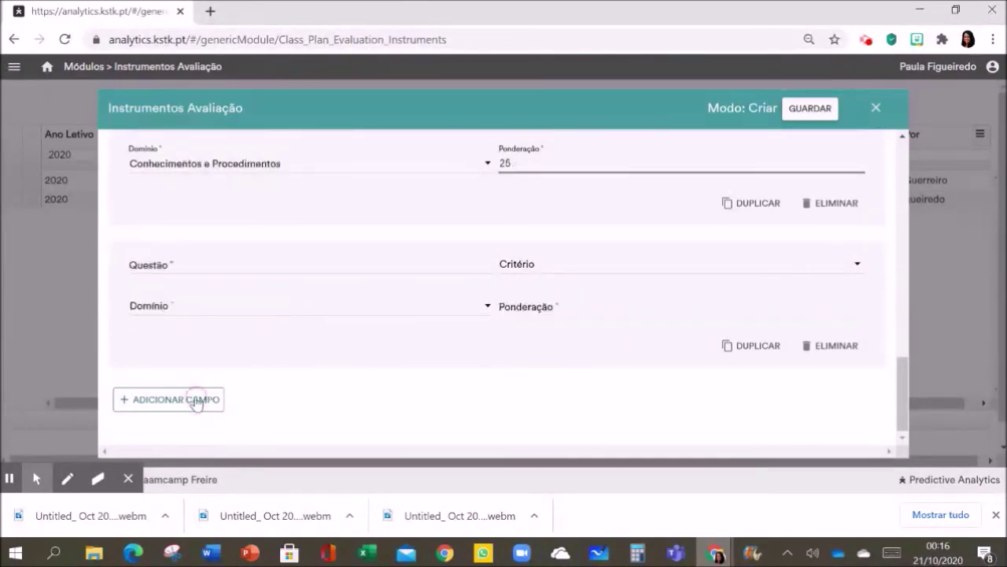
{"action": "left_click", "coordinate": [206, 268]}
{"action": "type", "text": "Q3"}
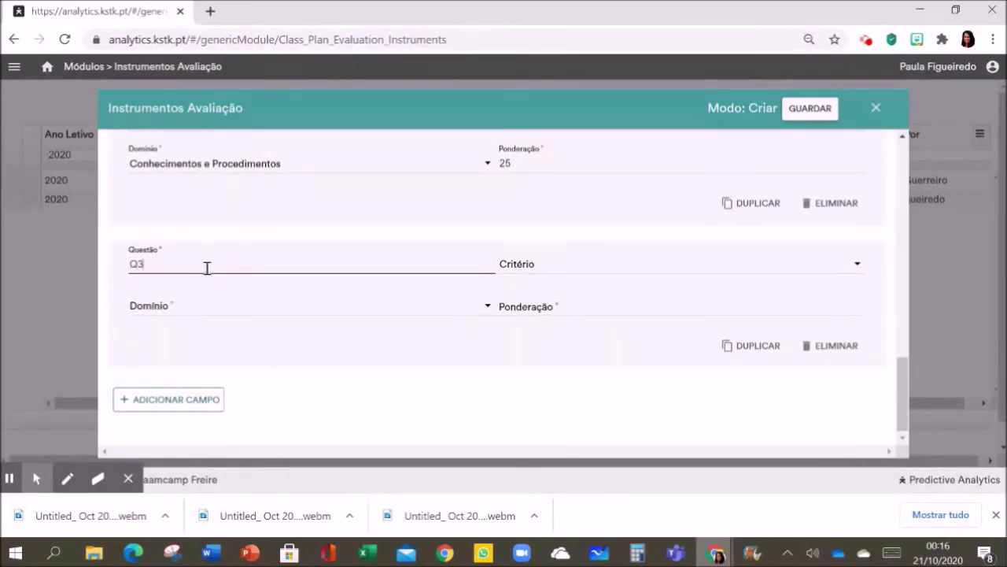
{"action": "left_click", "coordinate": [172, 316]}
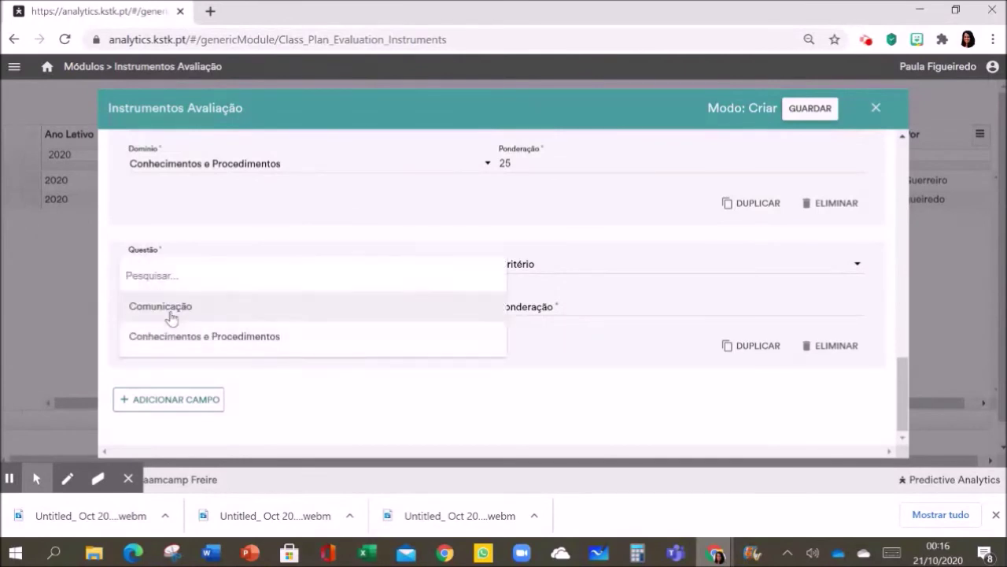
{"action": "left_click", "coordinate": [184, 340]}
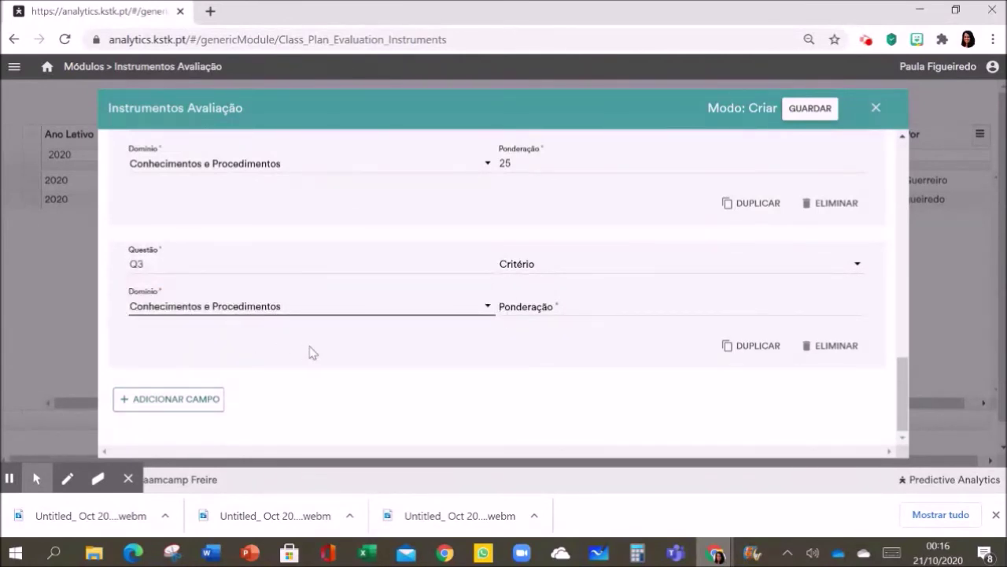
{"action": "left_click", "coordinate": [532, 306]}
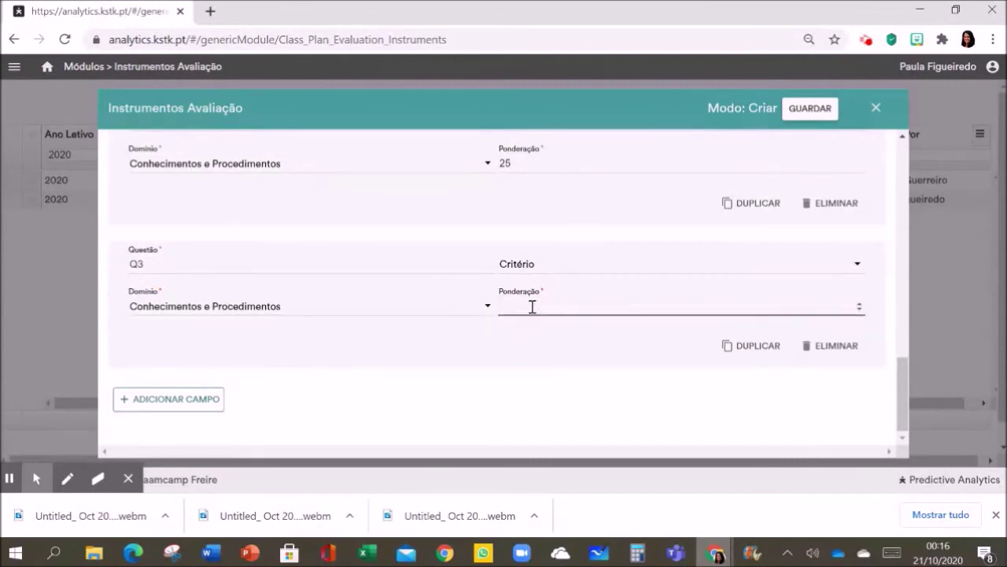
{"action": "type", "text": "25"}
{"action": "left_click", "coordinate": [559, 286]}
Name the Instrumento de Avaliação "Ficha NO (C,CP)" and save the new evaluation instrument.
{"action": "scroll", "coordinate": [556, 284], "scroll_direction": "up", "scroll_amount": 3}
{"action": "scroll", "coordinate": [556, 284], "scroll_direction": "up", "scroll_amount": 10}
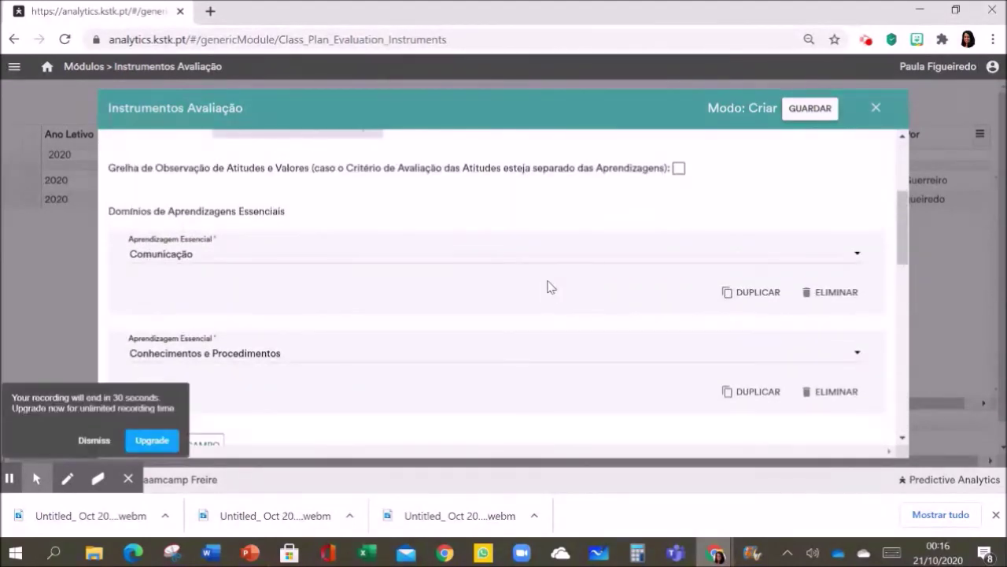
{"action": "scroll", "coordinate": [584, 279], "scroll_direction": "up", "scroll_amount": 5}
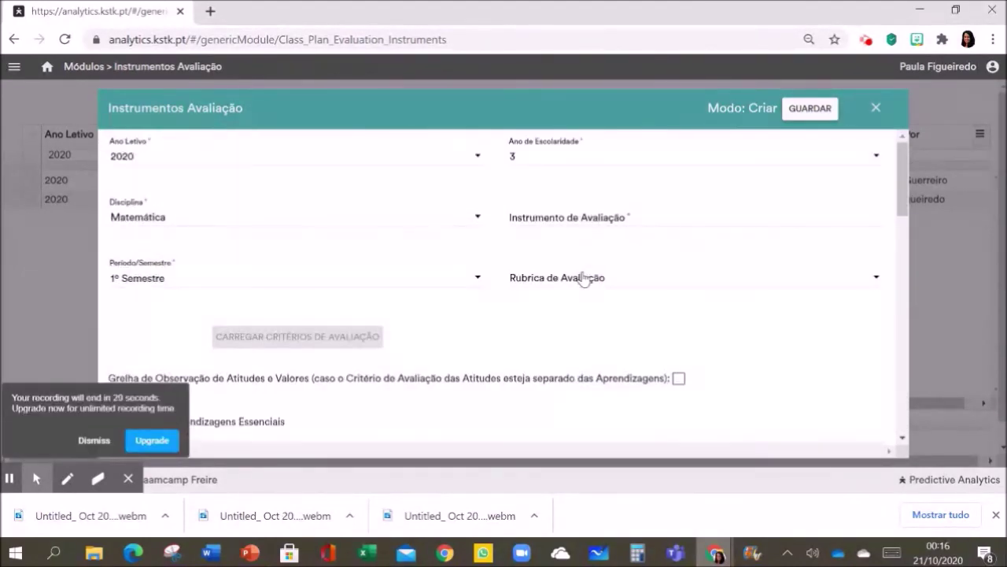
{"action": "left_click", "coordinate": [580, 214]}
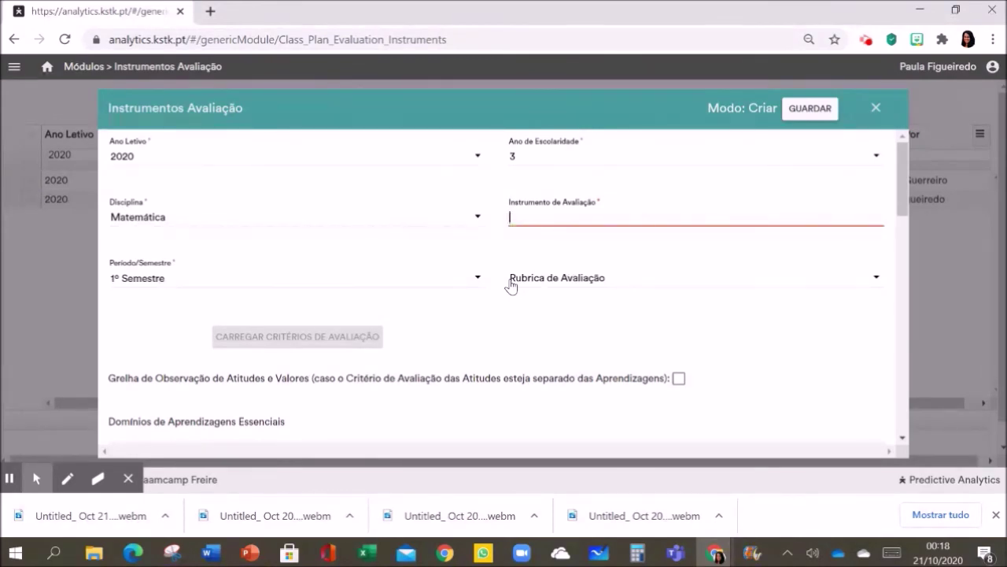
{"action": "type", "text": "Ficha NO"}
{"action": "type", "text": "(C"}
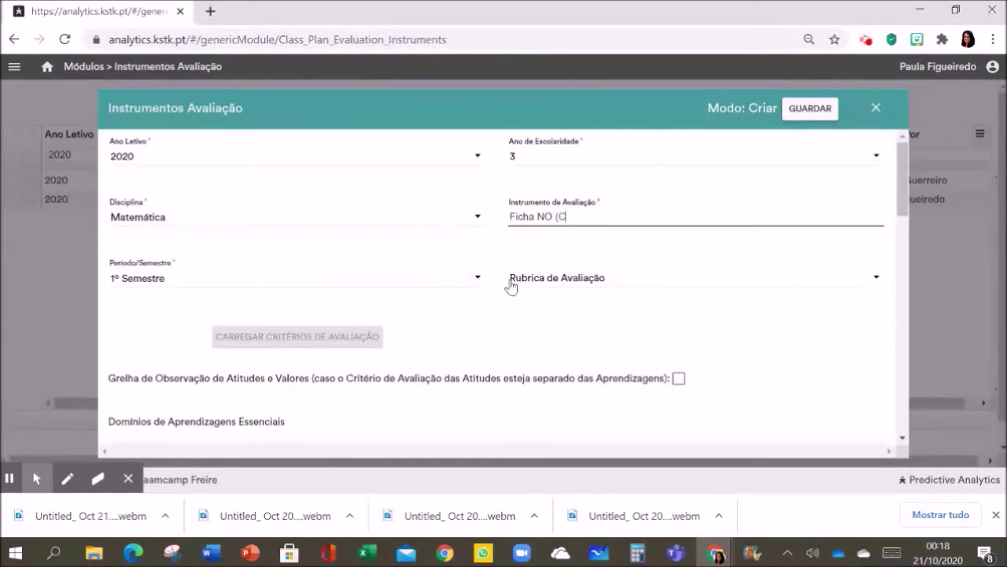
{"action": "type", "text": "."}
{"action": "type", "text": "C"}
{"action": "type", "text": "P"}
{"action": "scroll", "coordinate": [435, 406], "scroll_direction": "down", "scroll_amount": 1}
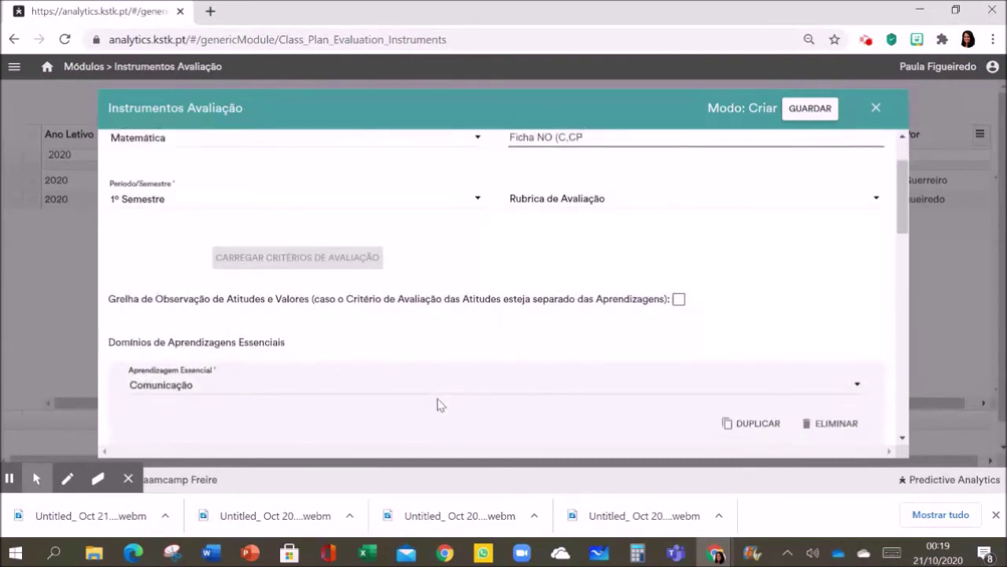
{"action": "scroll", "coordinate": [439, 405], "scroll_direction": "down", "scroll_amount": 1}
{"action": "scroll", "coordinate": [444, 405], "scroll_direction": "up", "scroll_amount": 2}
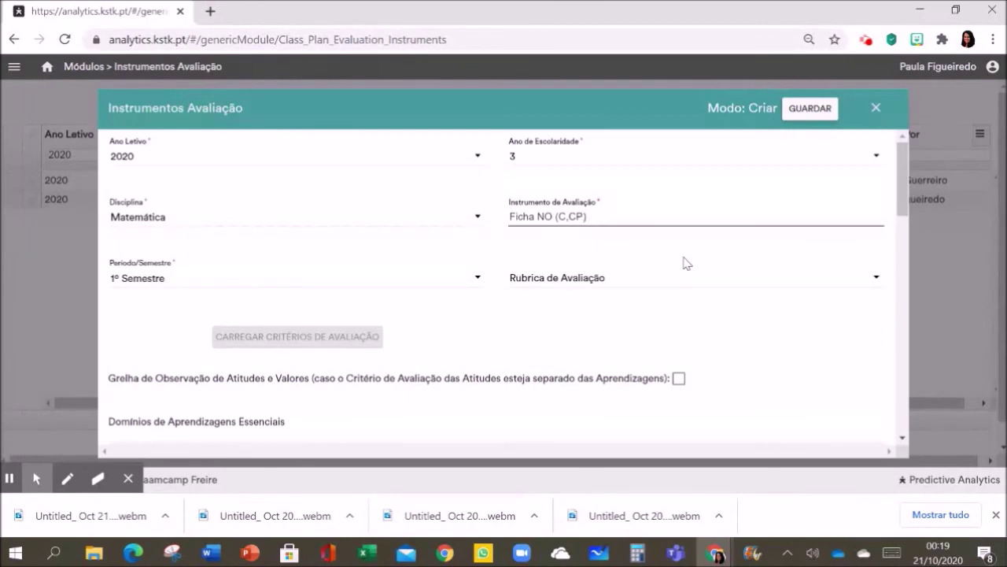
{"action": "left_click", "coordinate": [813, 111]}
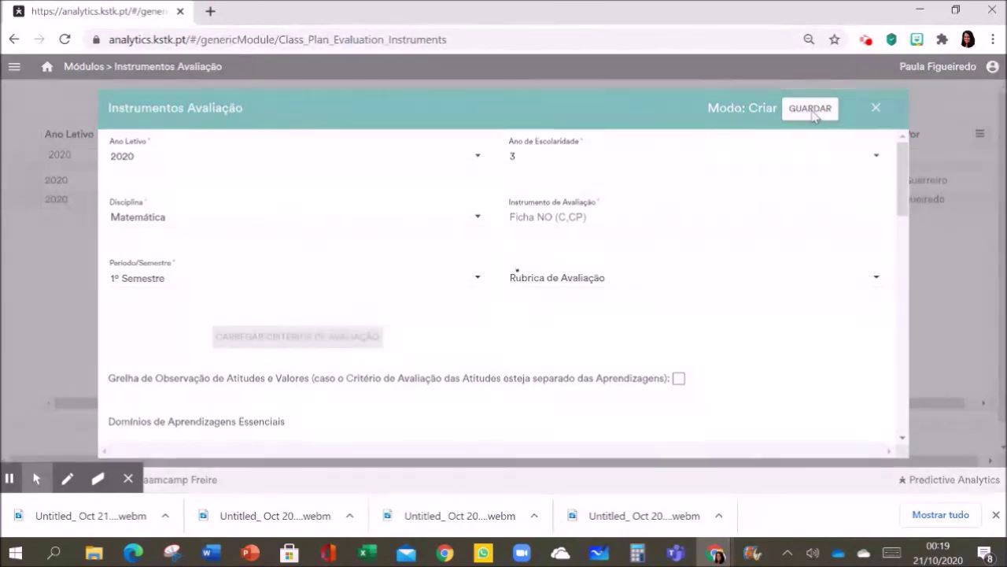